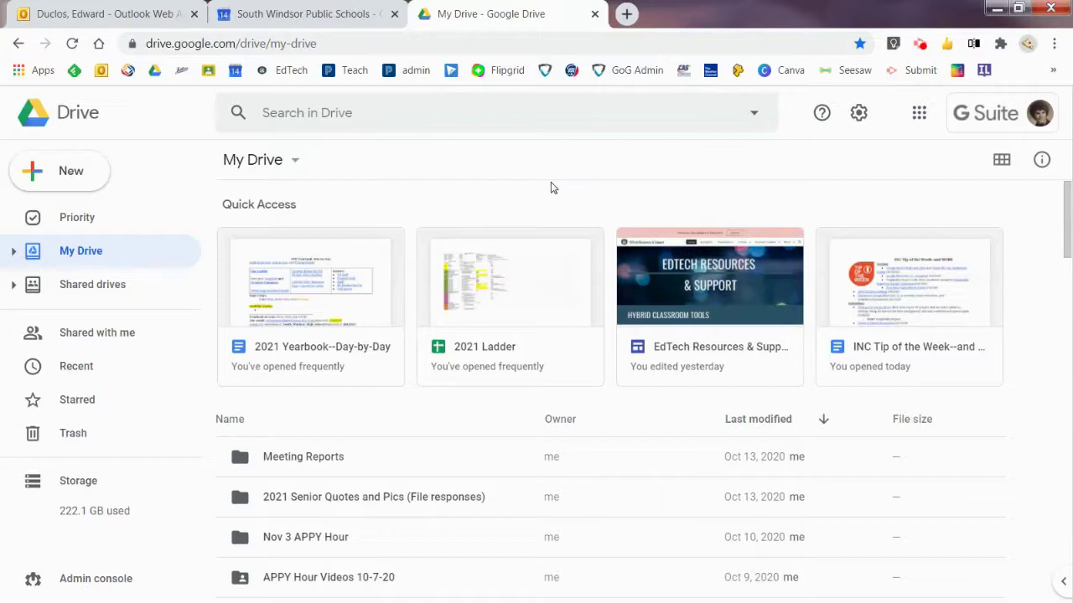
Step: Launch Google Calendar from Google Drive's apps grid into a new tab
click(919, 114)
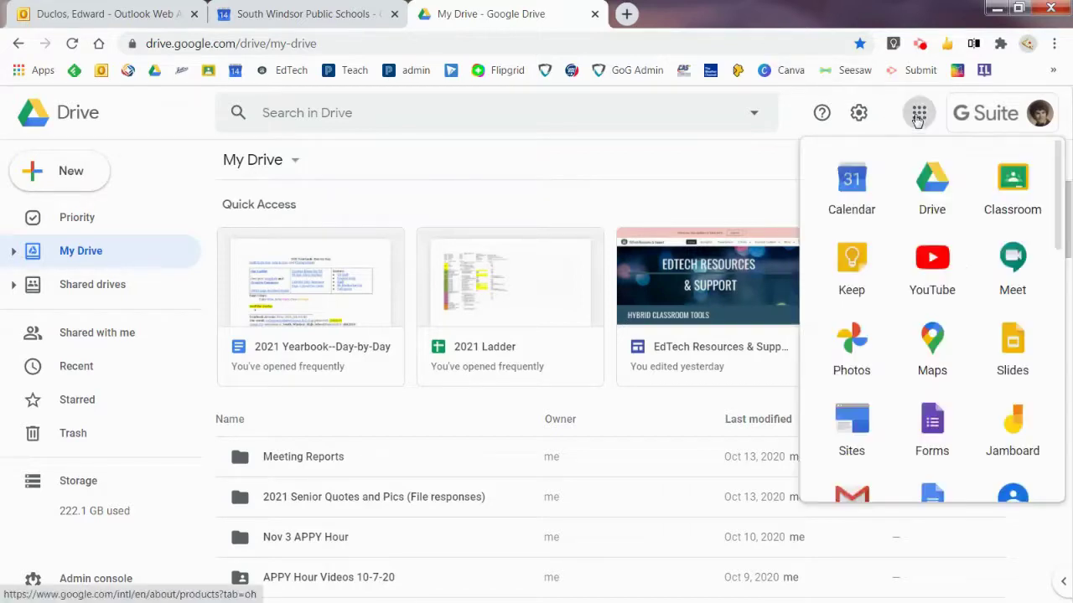
click(855, 179)
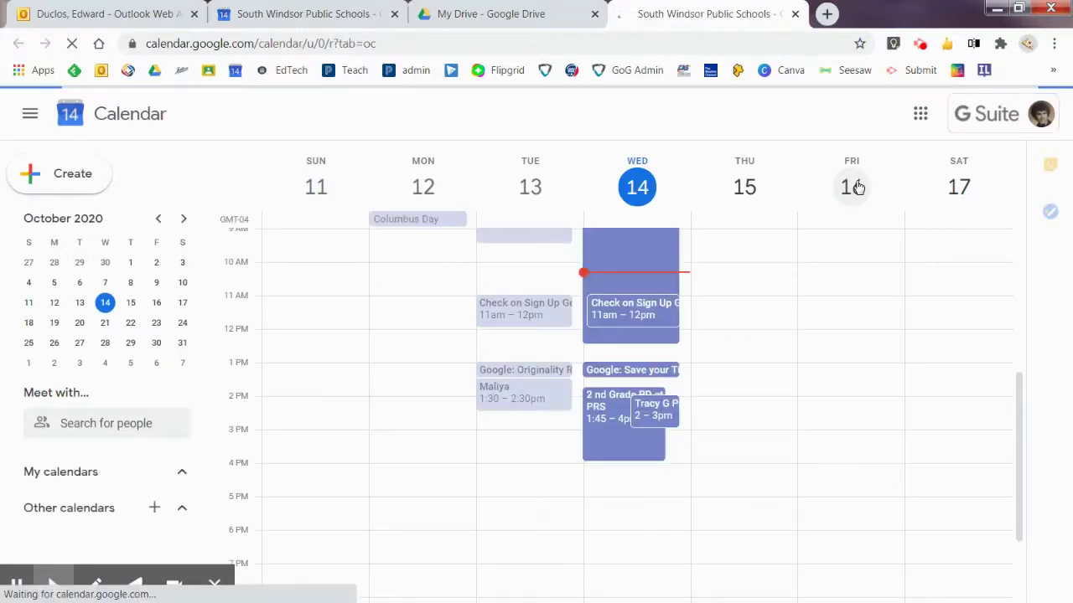
Step: Discard the accidental untitled Friday 7am event
drag(1021, 397, 1030, 330)
click(821, 303)
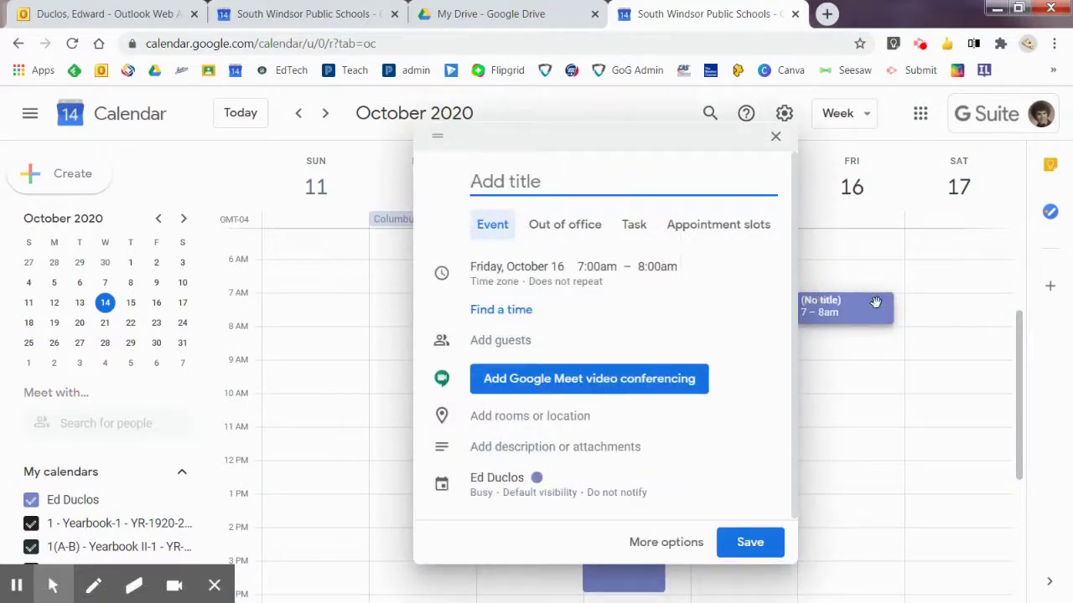
click(775, 137)
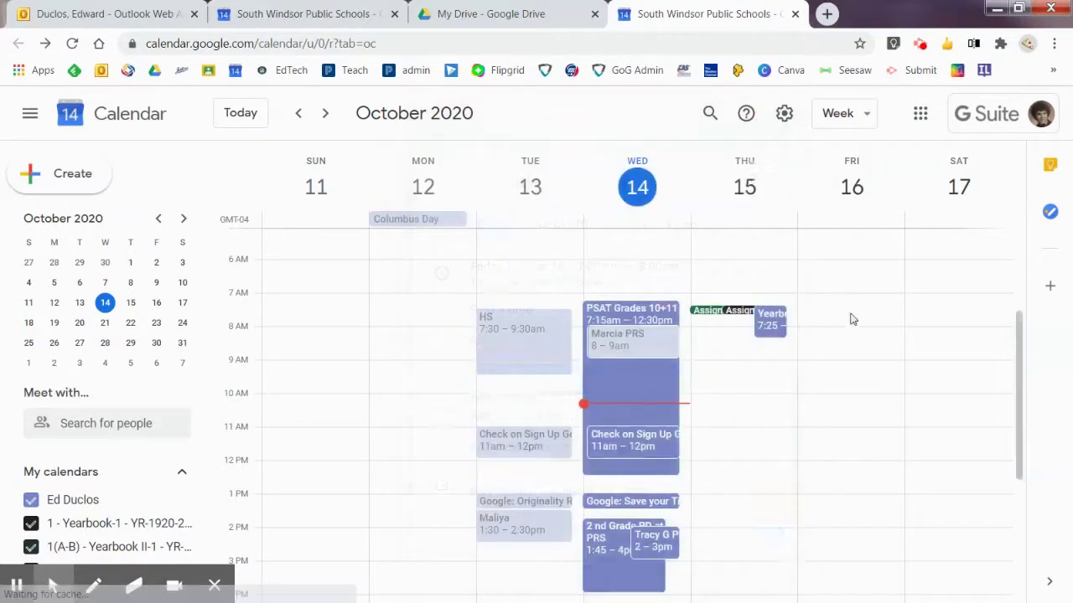
Step: Create a Friday 9am event titled 'Parent Conferences' as appointment slots
click(857, 361)
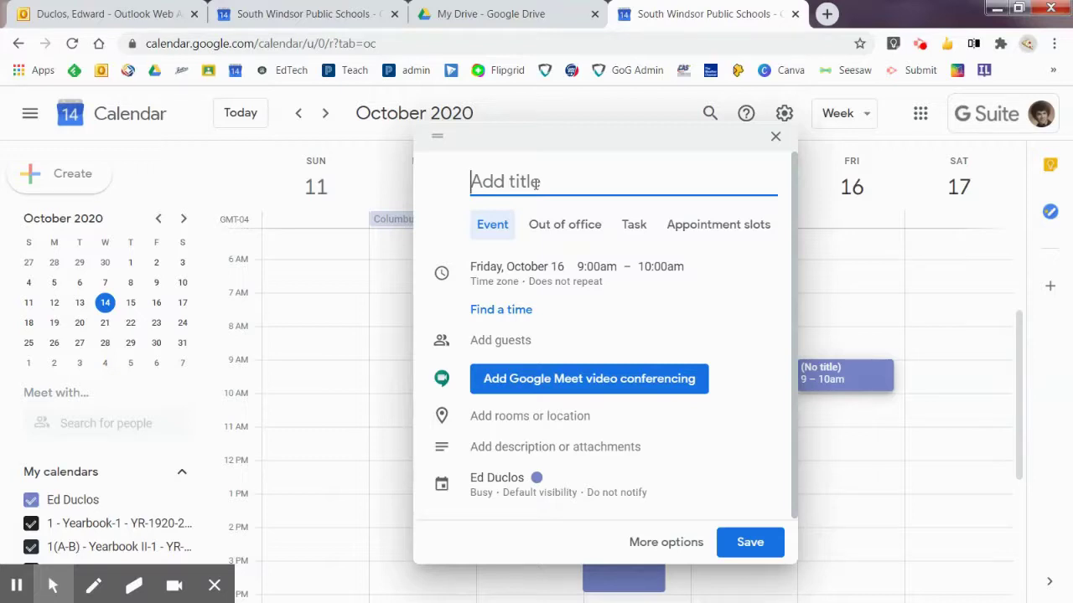
text(P)
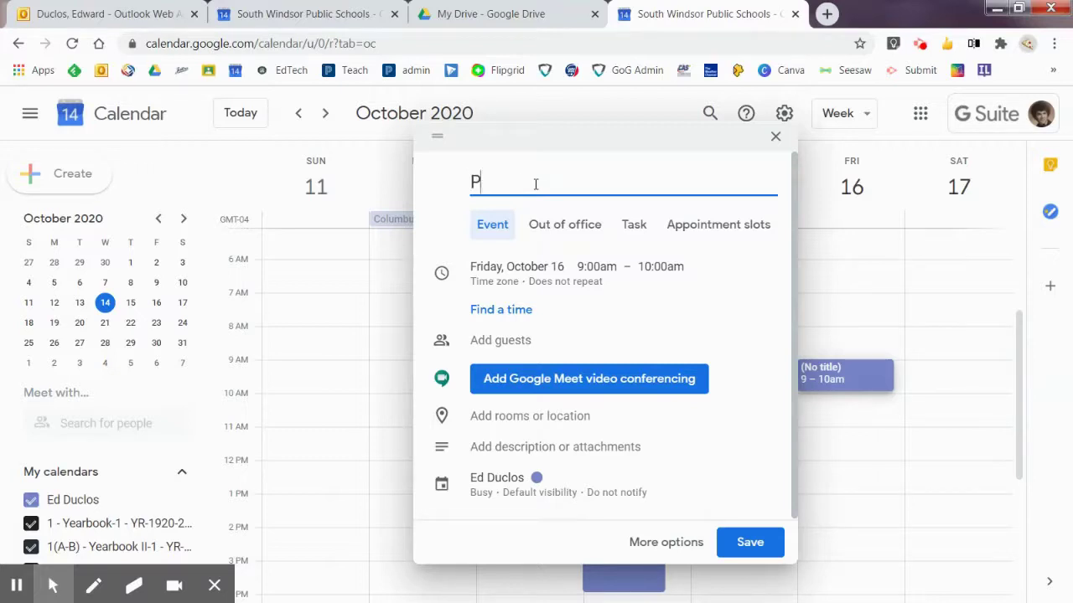
text(arent Conferences)
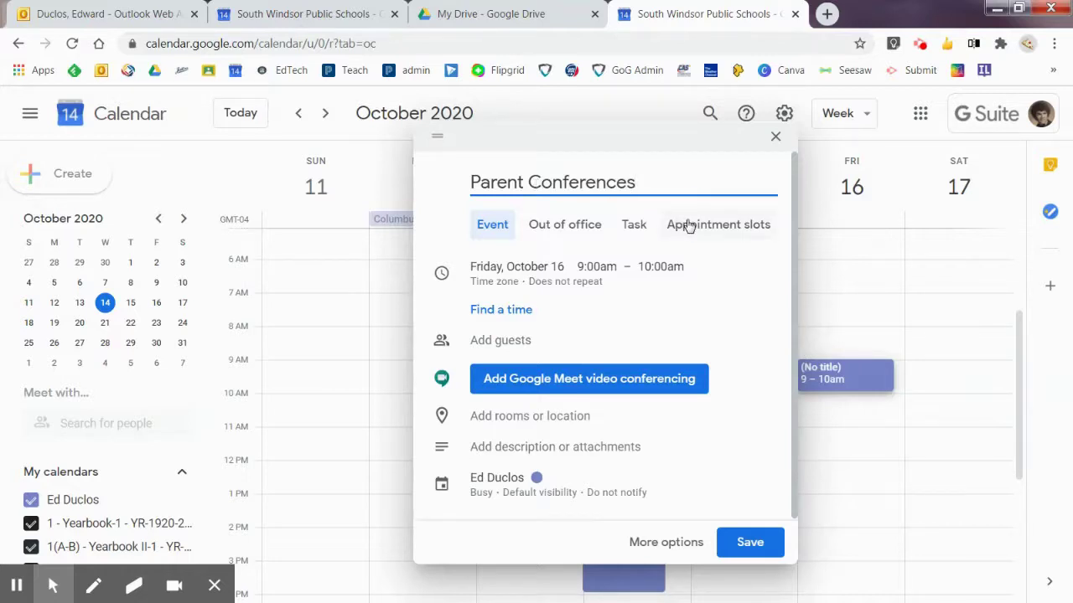
click(687, 226)
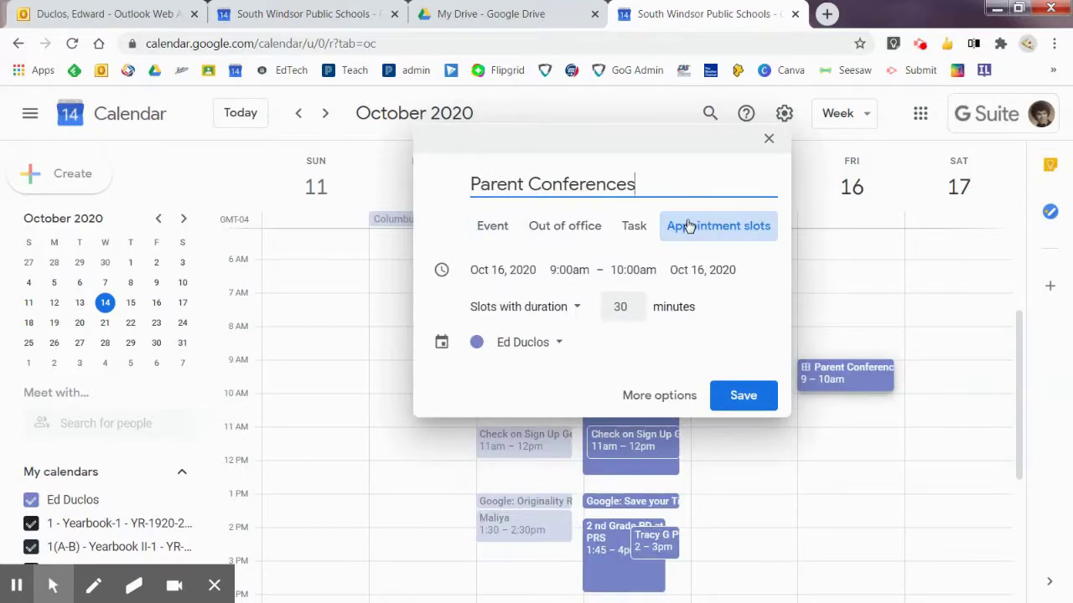
Step: Change the slot duration from 30 to 15 minutes and the end time to 12:00pm (3 hrs)
click(630, 306)
key(BackSpace)
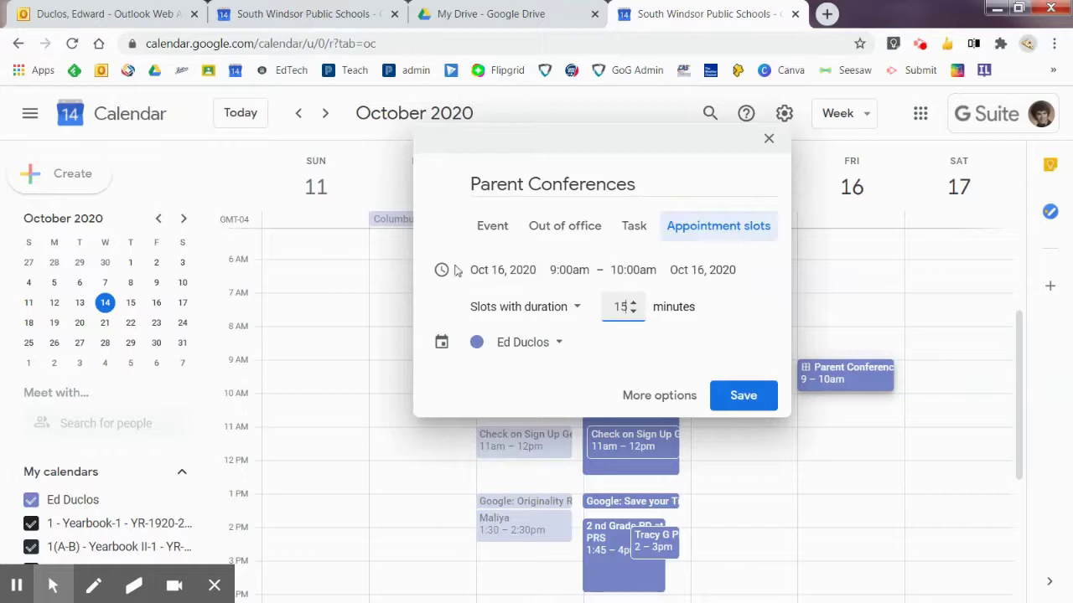
click(633, 270)
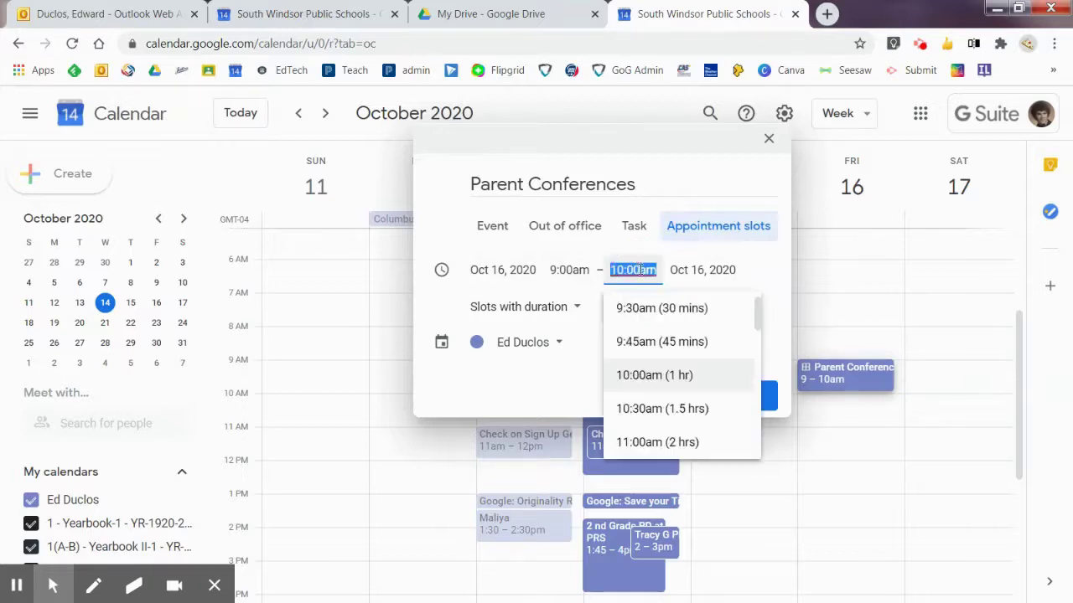
click(759, 383)
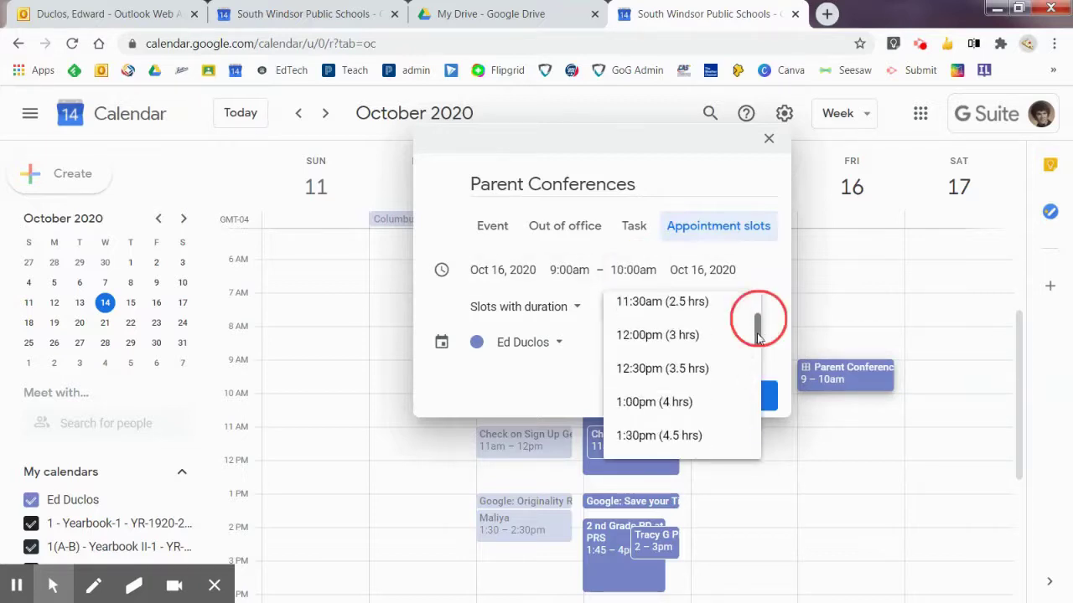
click(646, 335)
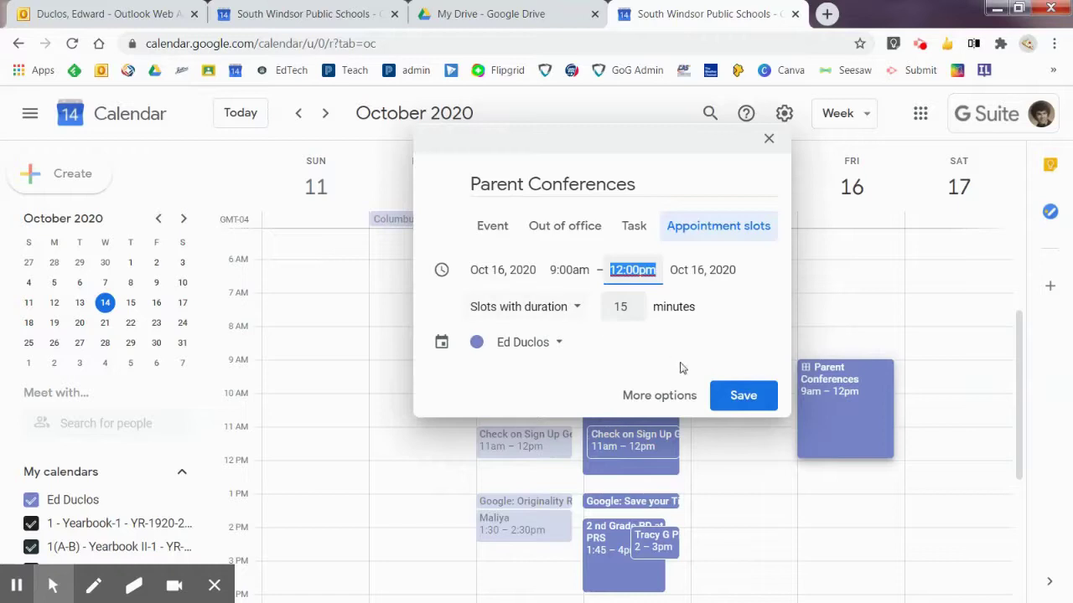
Step: Paste the numbered three-step parent instructions into the full event description and save
click(659, 396)
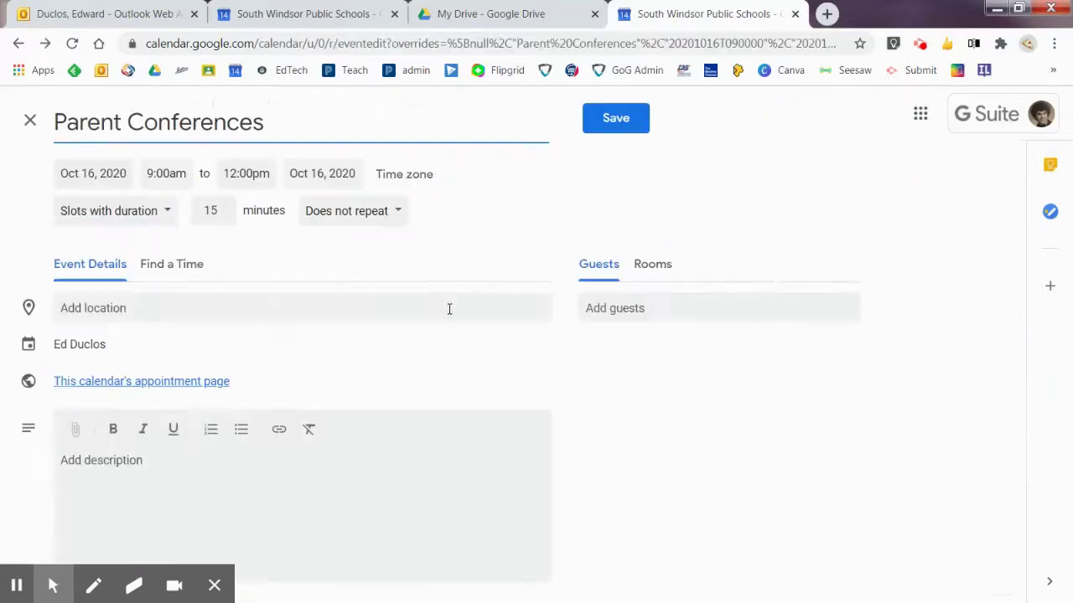
click(215, 585)
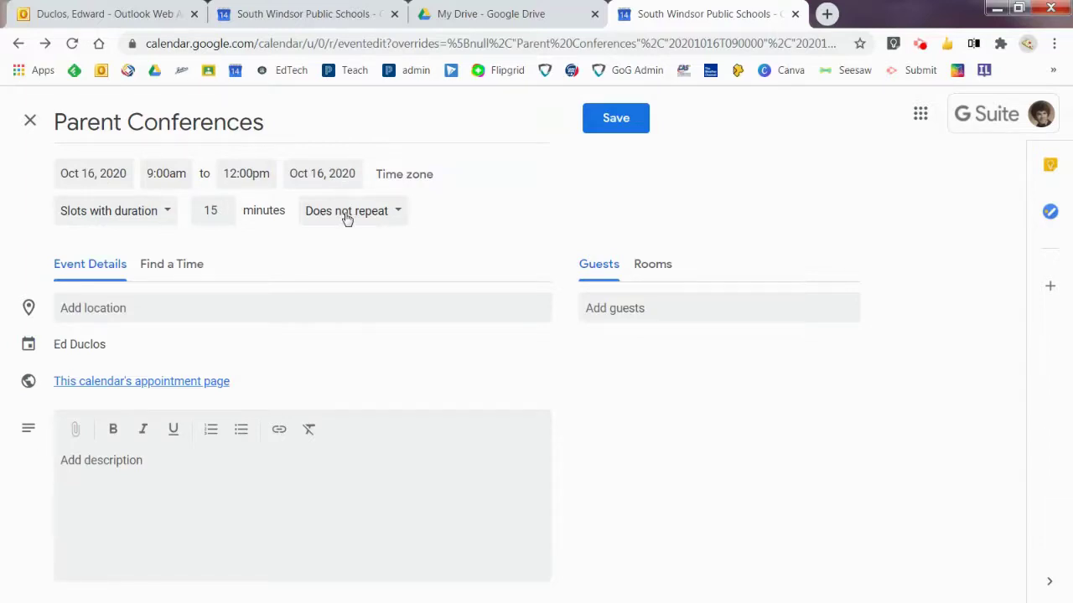
click(108, 460)
text(Choose a time to meet with your child's teacher(s). In the Title, please add your child's first and last name before the words, "Parent/Teacher Conference (sometimes we may not recognize the family member's name, so be sure to include your child's first and last name-thanks) Click "Save")
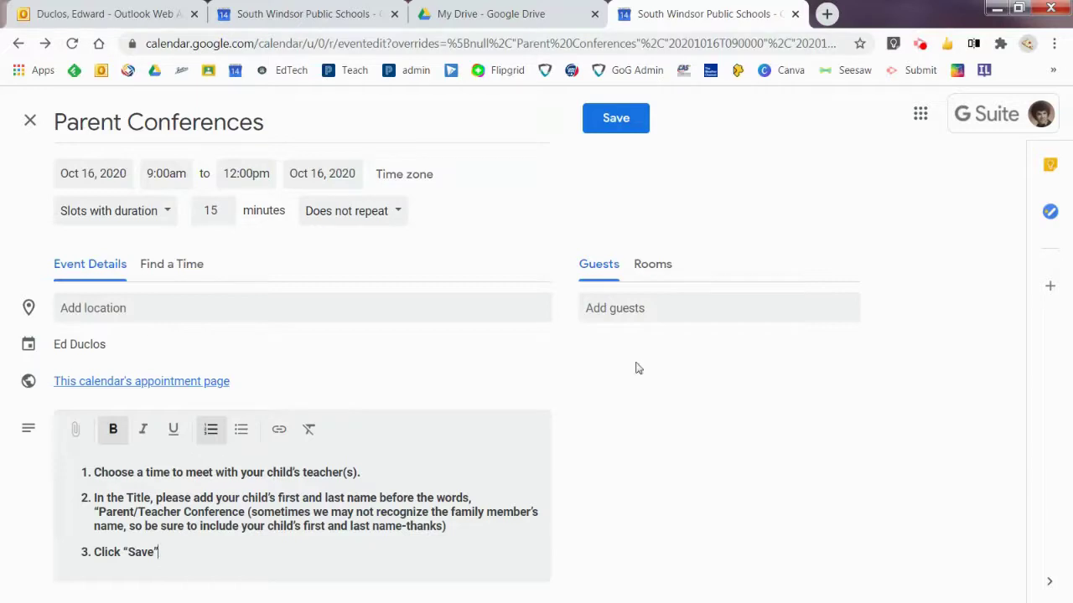
click(616, 120)
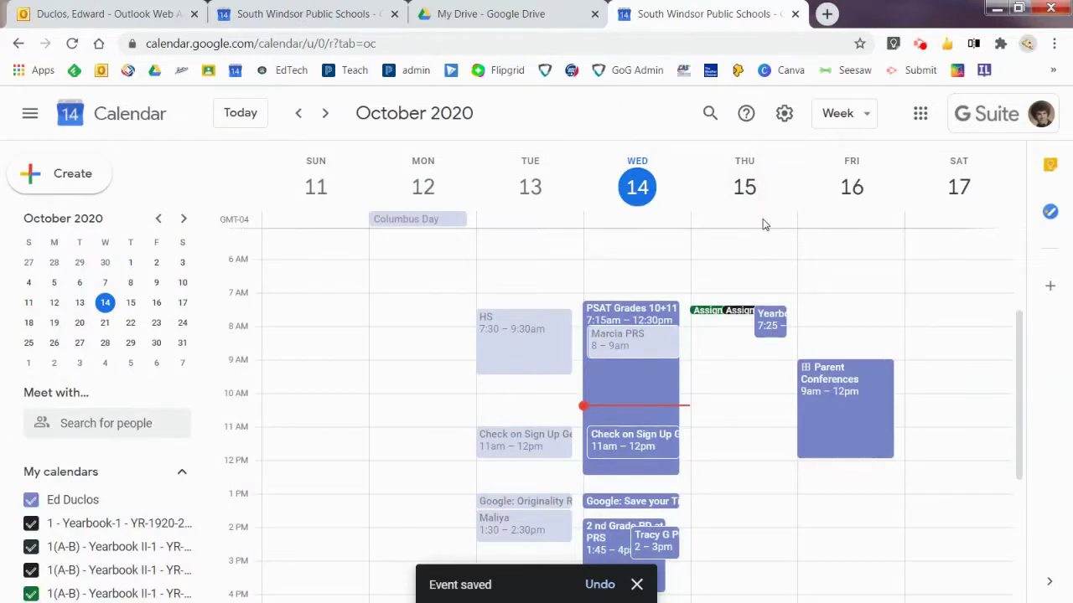
Step: From the saved Parent Conferences event, open this calendar's appointment page in a new tab
click(826, 391)
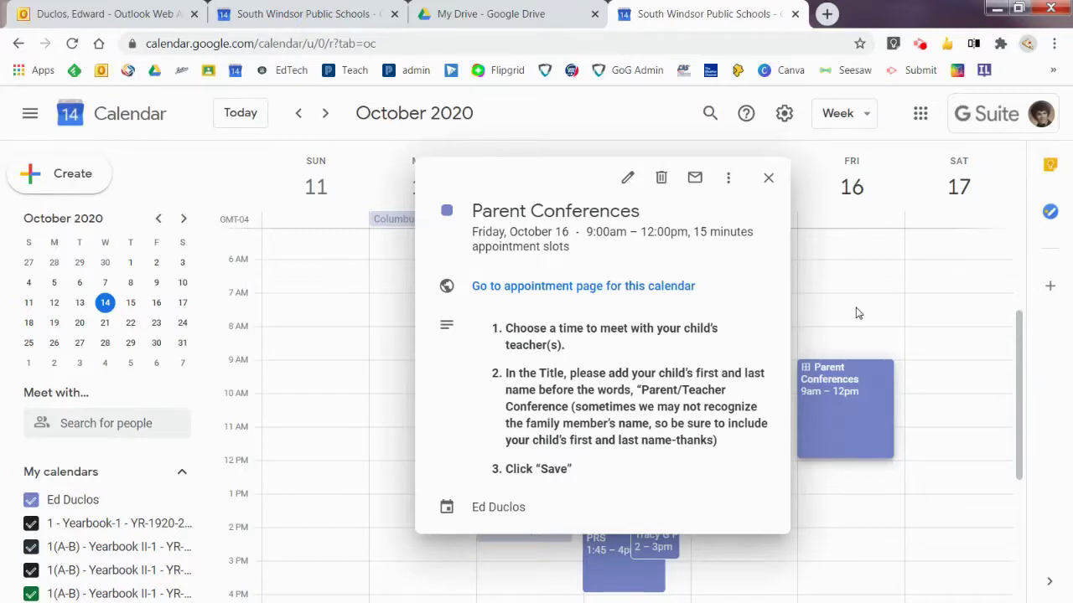
click(543, 289)
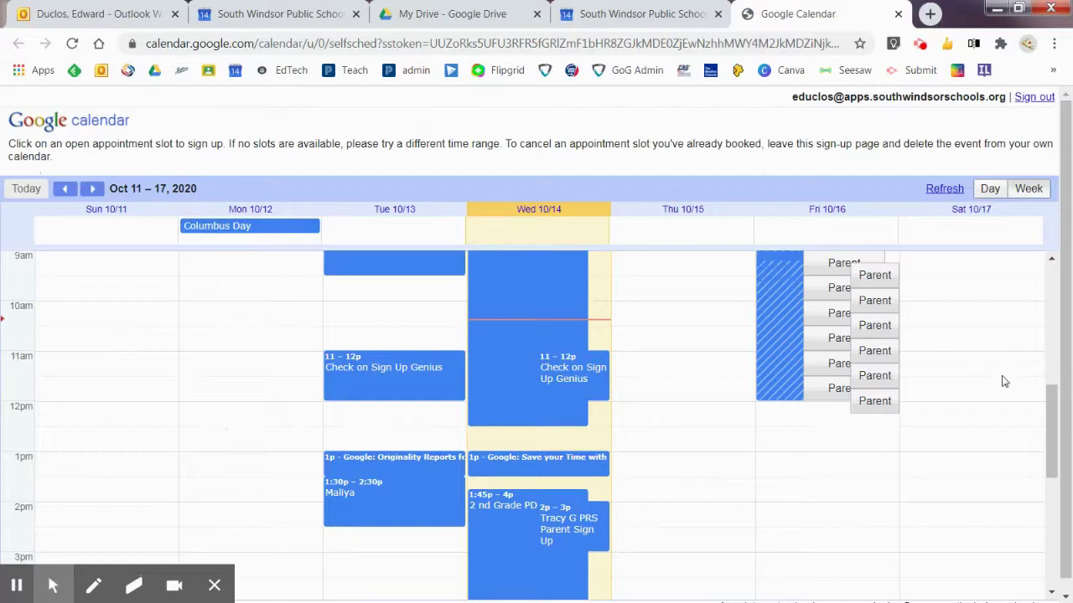
Step: Copy the sign-up page URL, then follow the link in the parent's 'link' email
drag(1056, 434, 1060, 409)
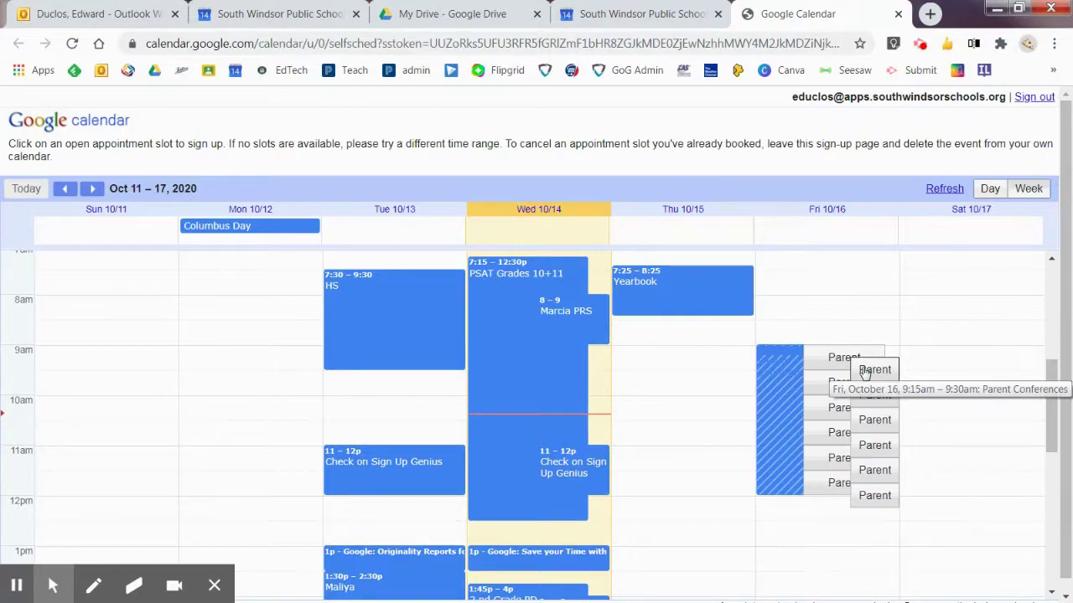
click(214, 588)
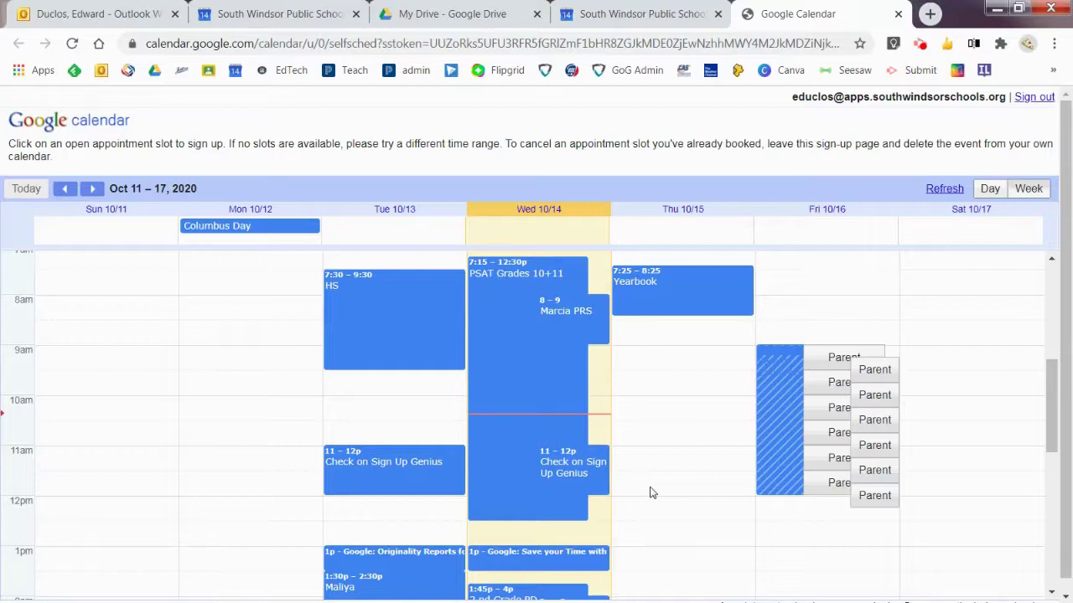
click(796, 45)
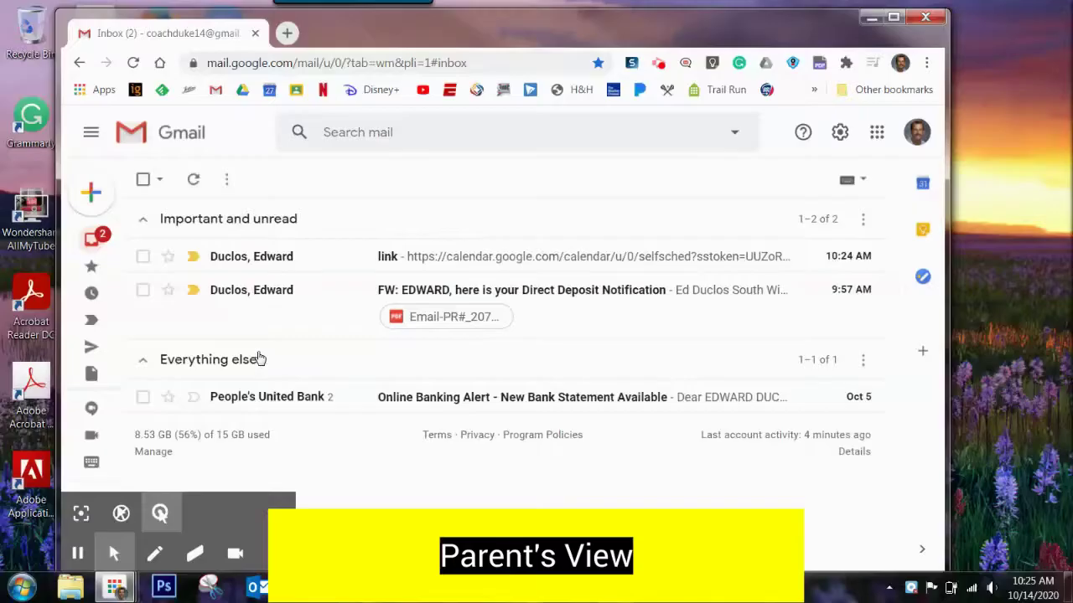
click(462, 256)
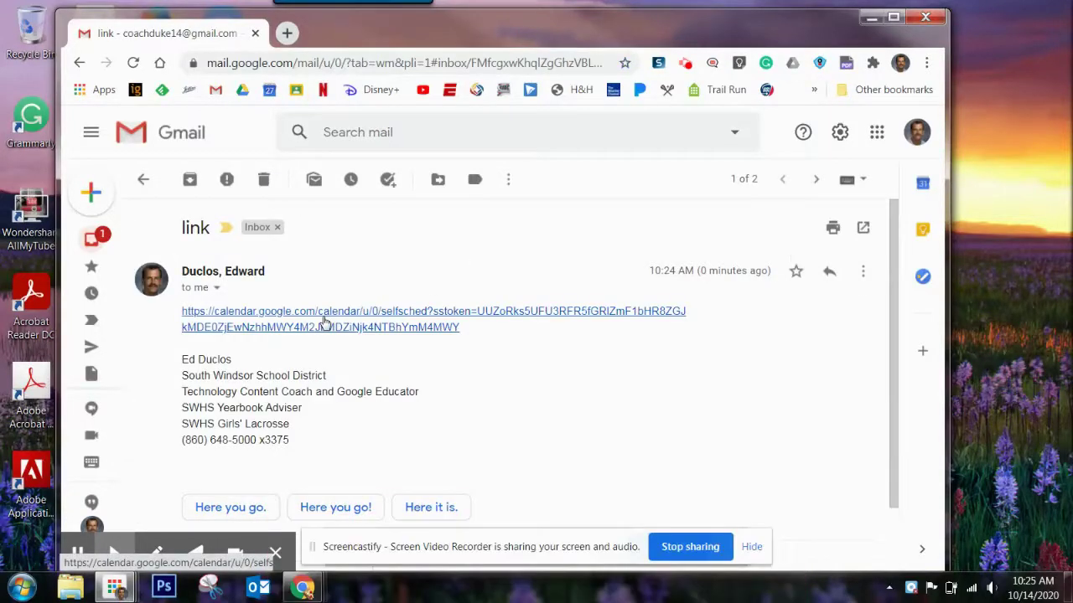
click(322, 319)
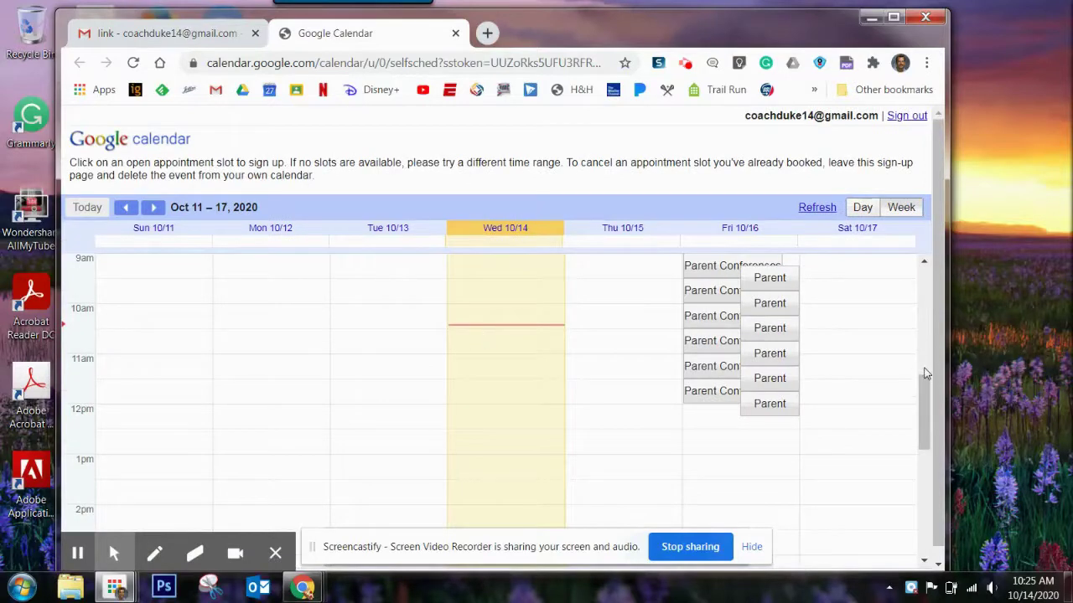
Step: Book Friday's 9:00–9:15am slot with the child's name in the title, then view it in Calendar
drag(927, 387, 927, 365)
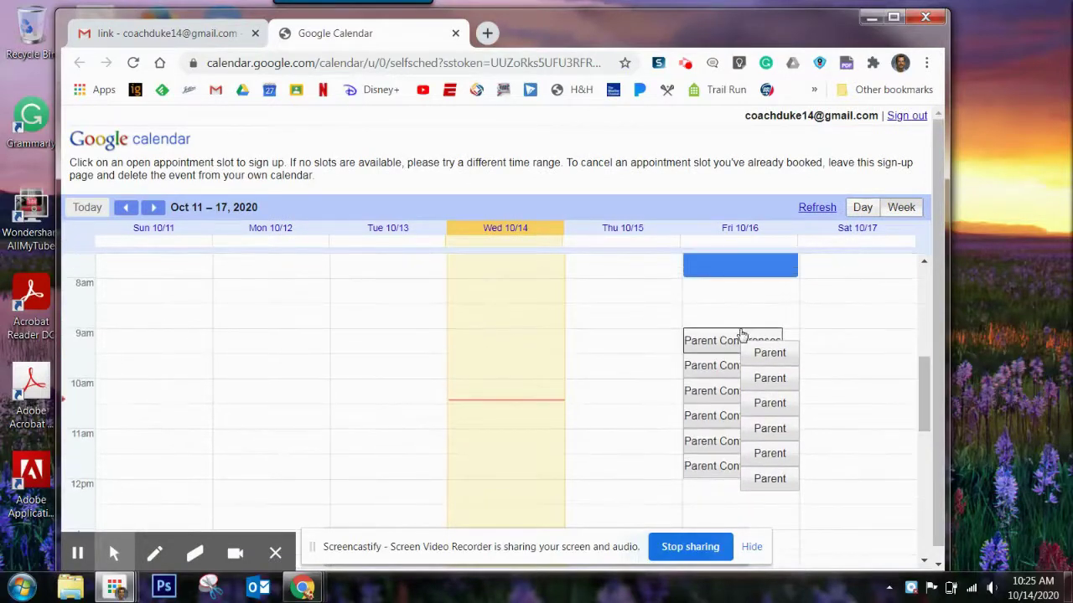
click(718, 348)
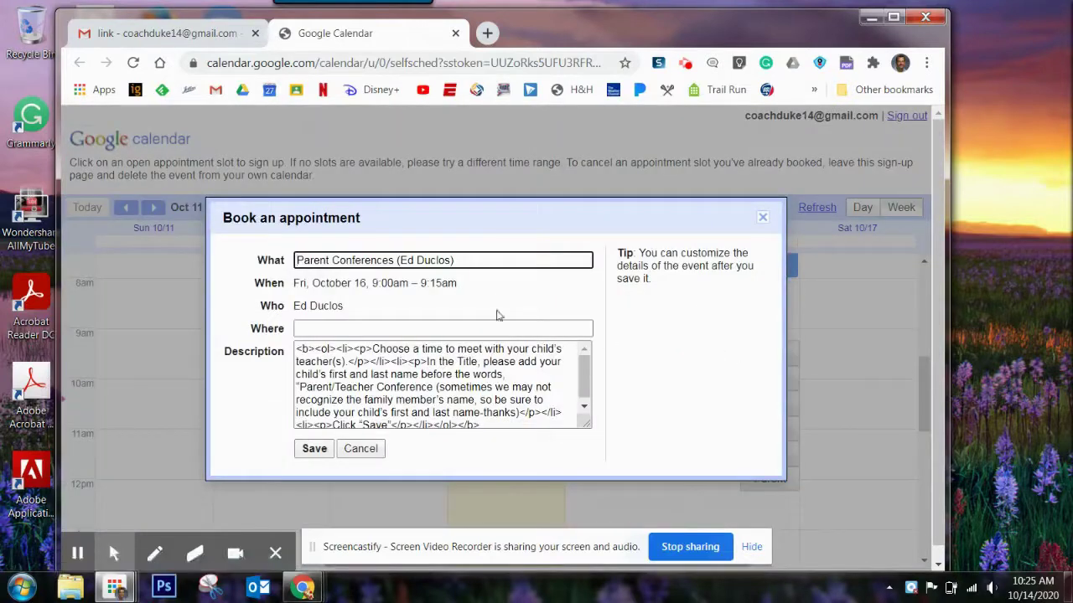
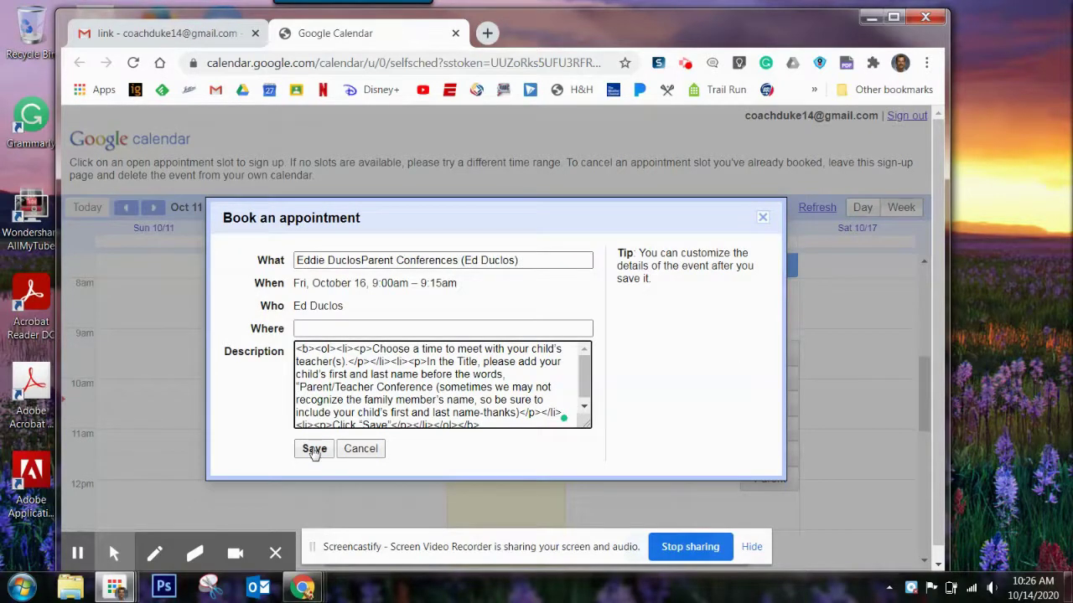
click(311, 447)
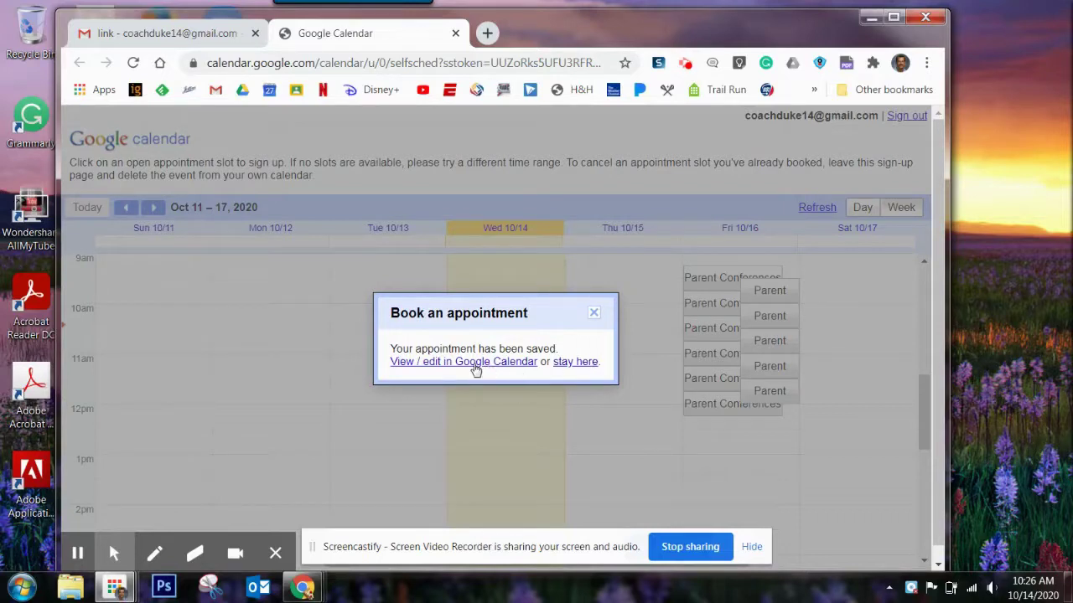
click(482, 363)
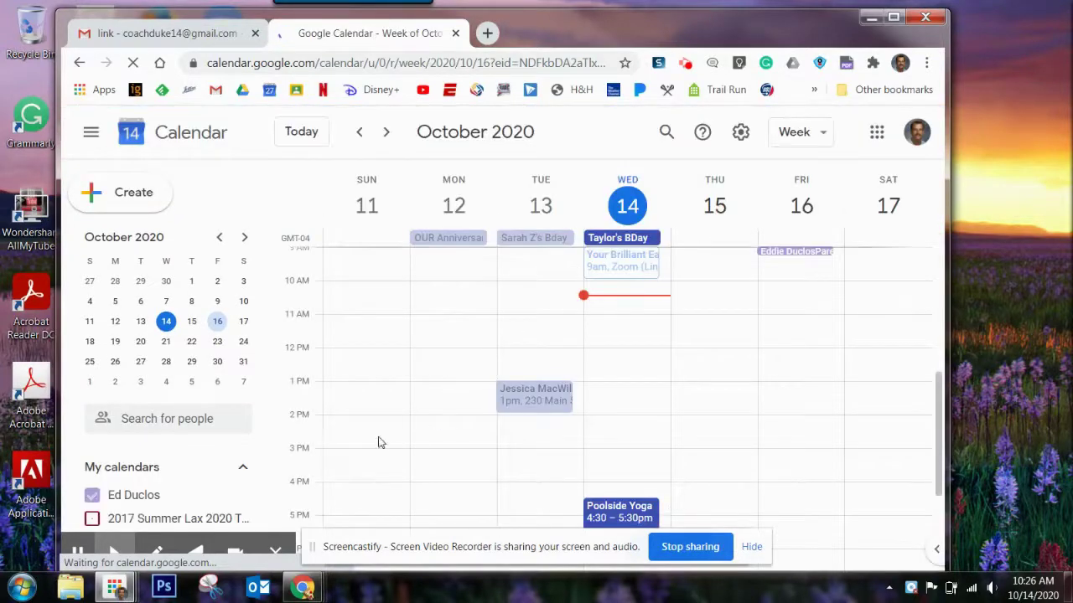
Step: Return to the teacher's sign-up page tab, where Friday 9:00 now shows as booked
click(77, 551)
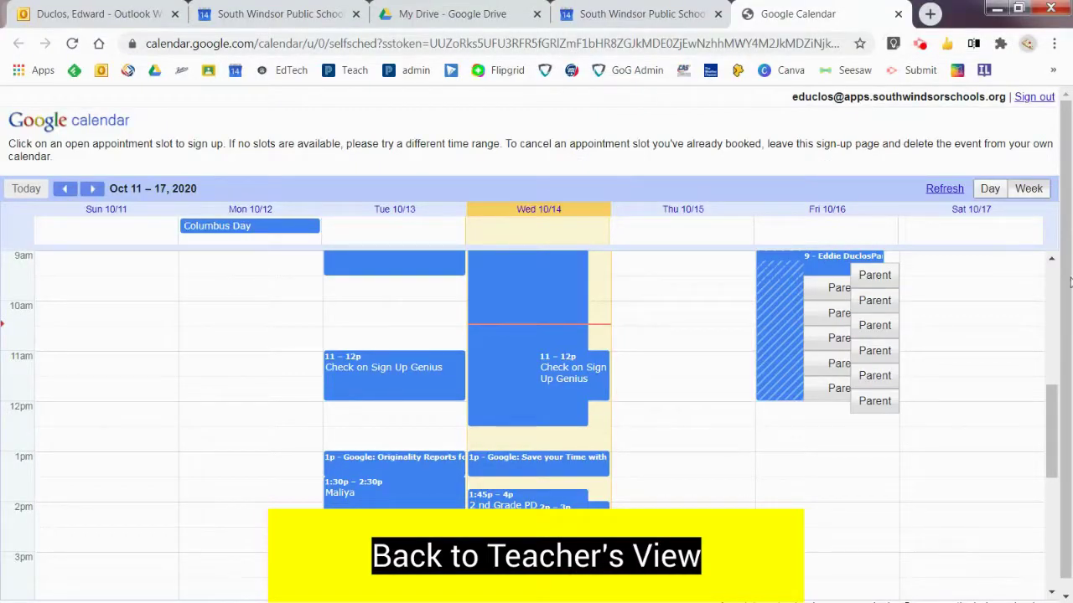
Step: Show the teacher's October 11–17 week view with parents' bookings inside Friday's block
click(1056, 401)
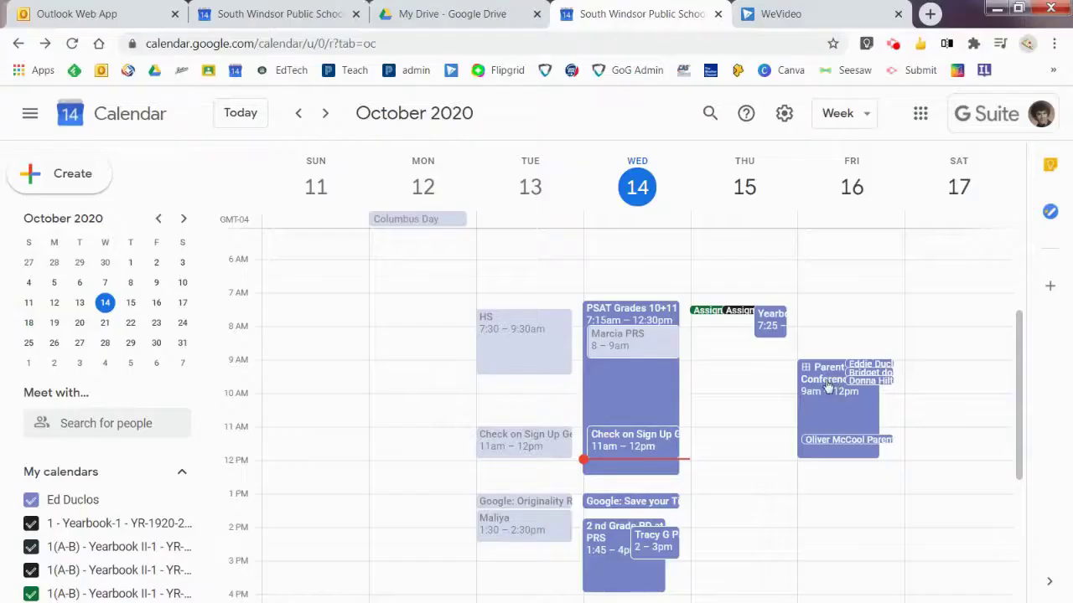
click(872, 381)
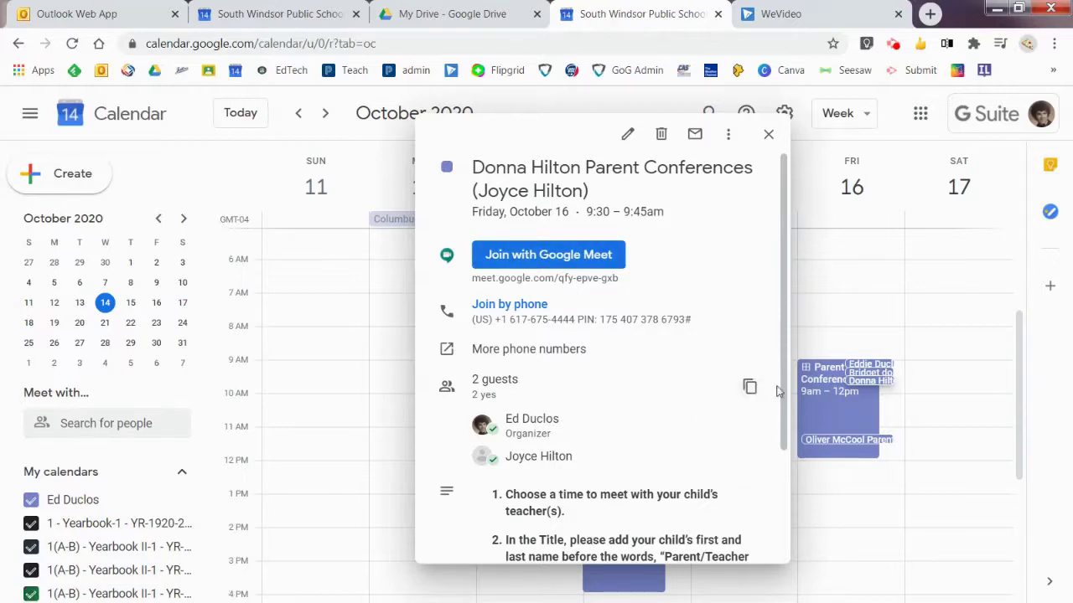
click(768, 138)
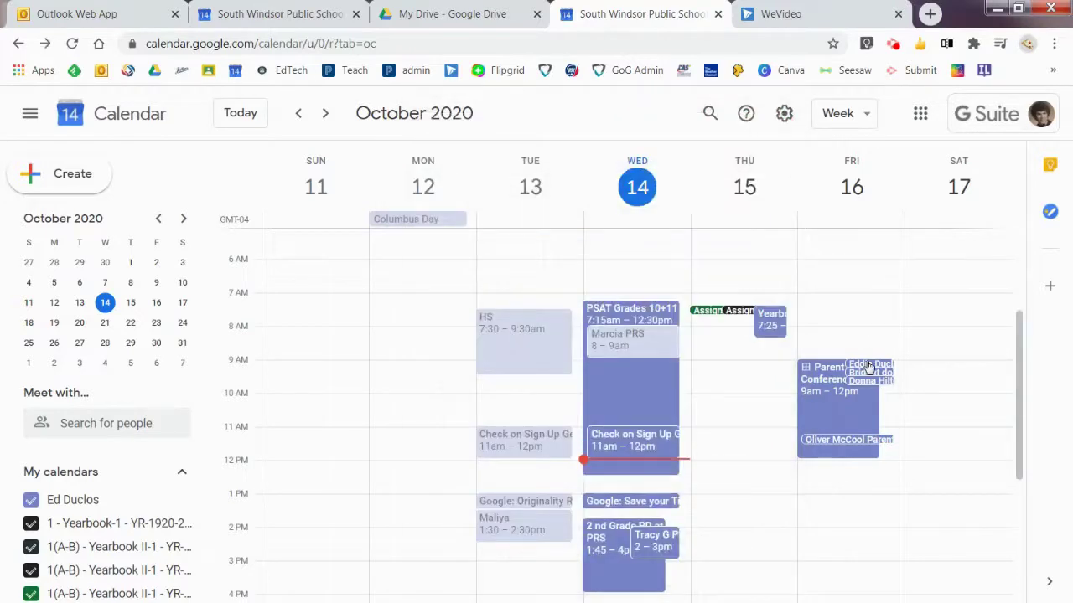
click(869, 366)
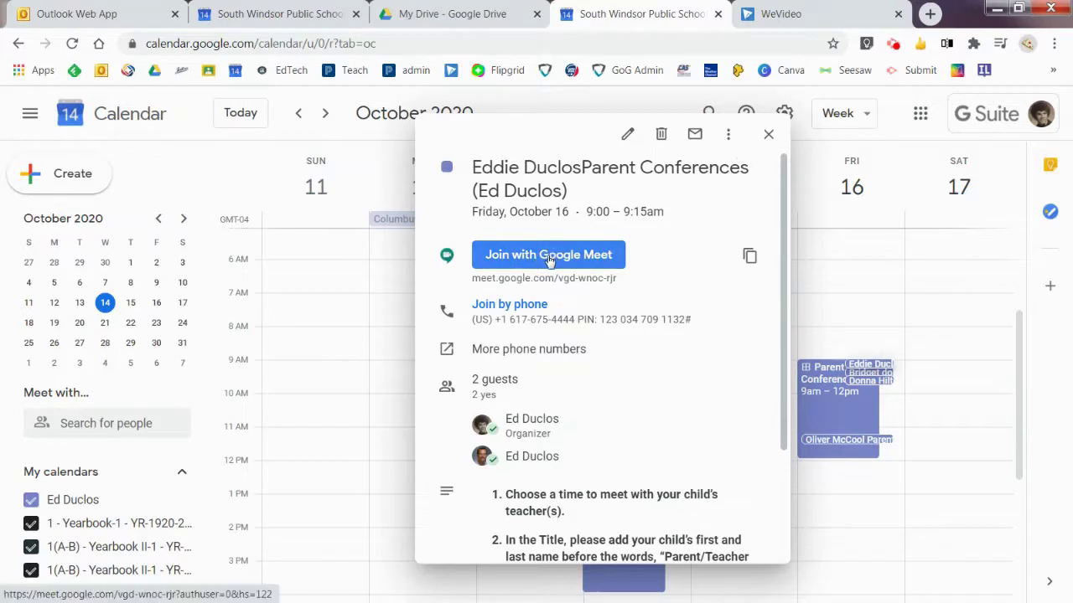
click(769, 134)
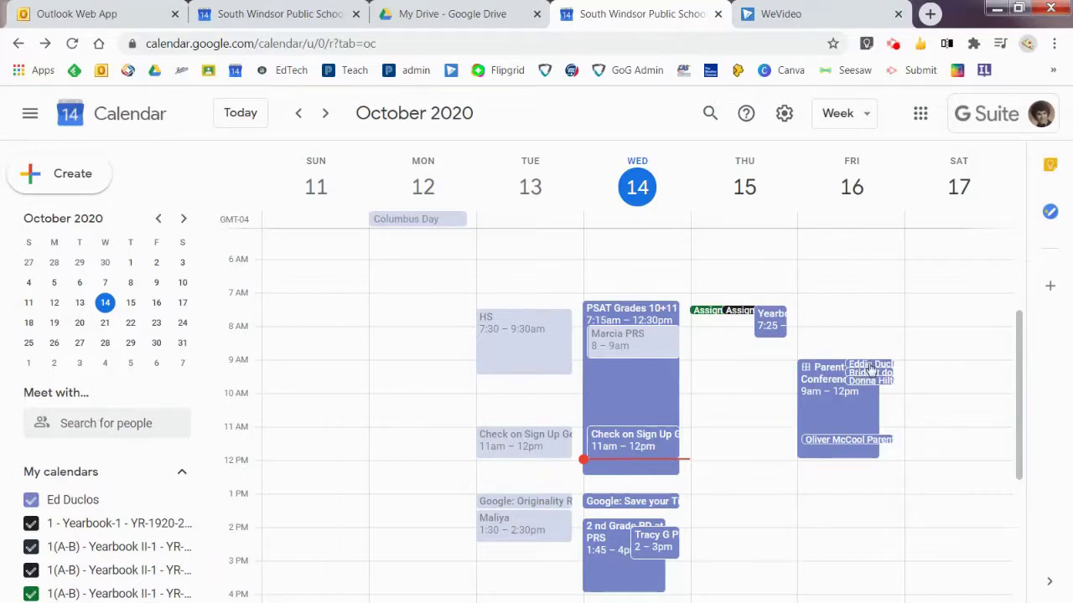
click(869, 367)
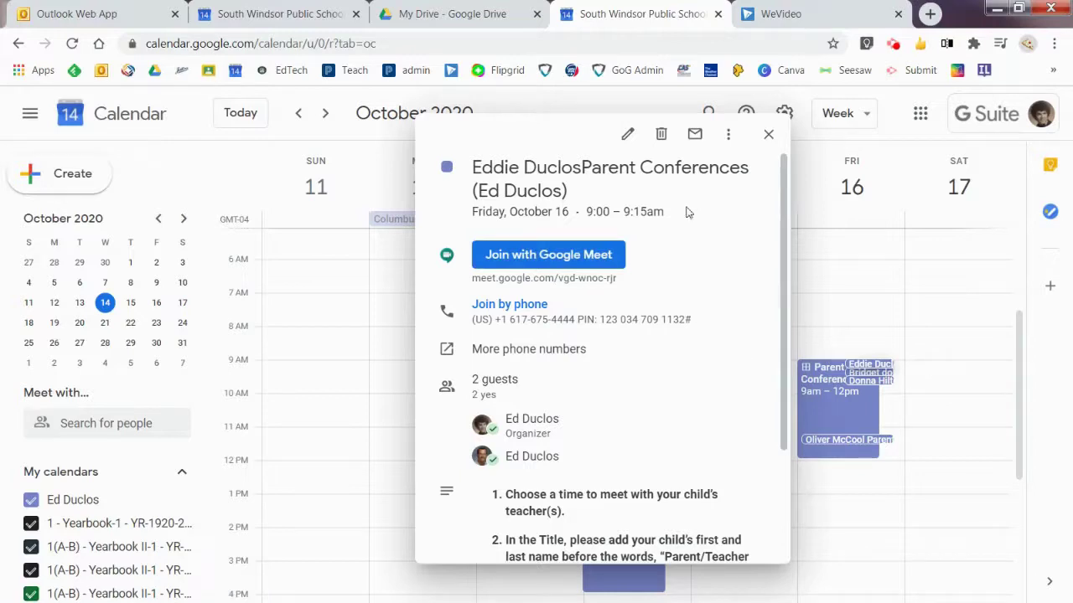
click(769, 136)
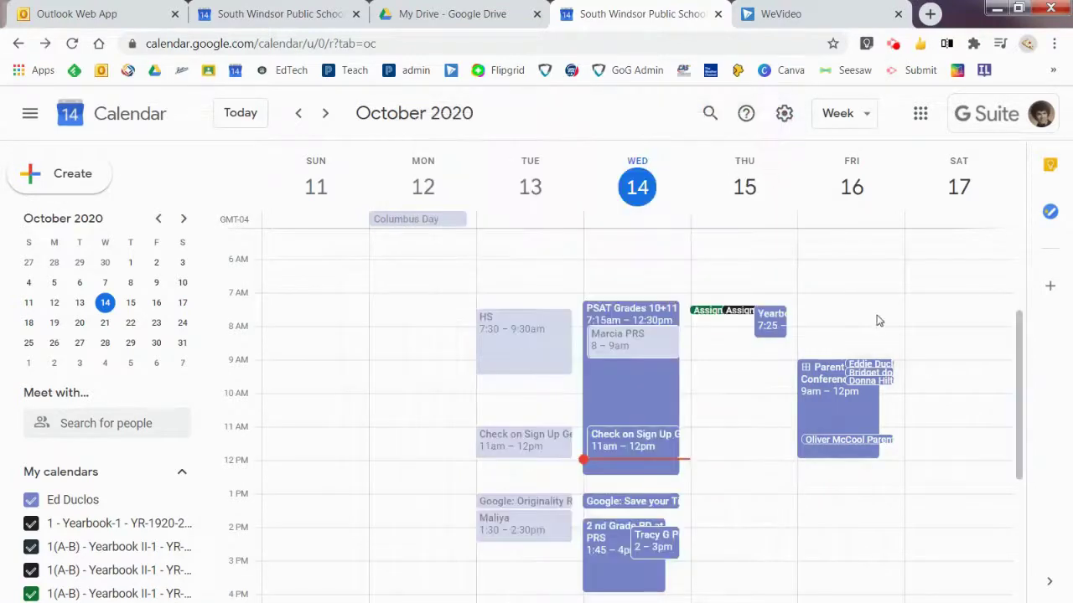